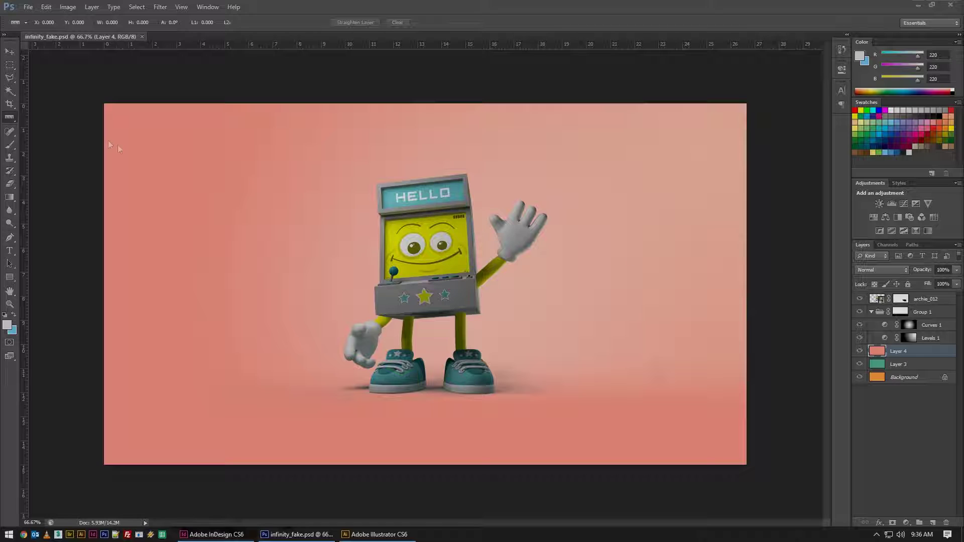
Delete the Layer 3 and Layer 4 backdrop layers
left_click(10, 51)
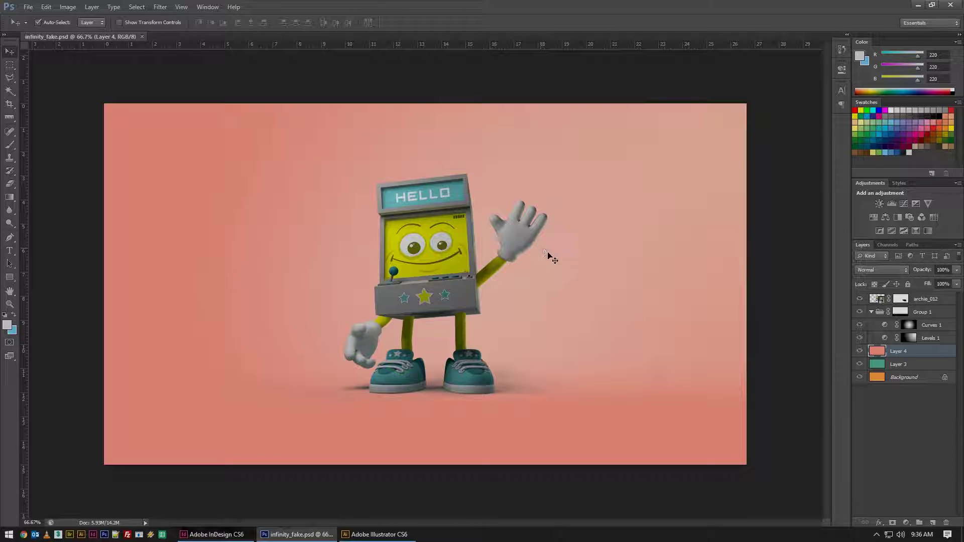
left_click(506, 295, "ctrl")
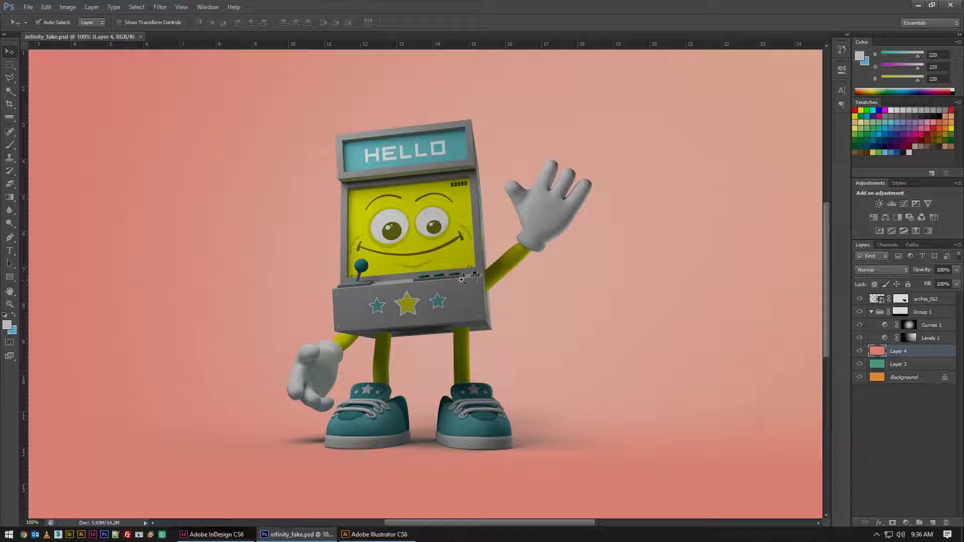
key("ctrl+0")
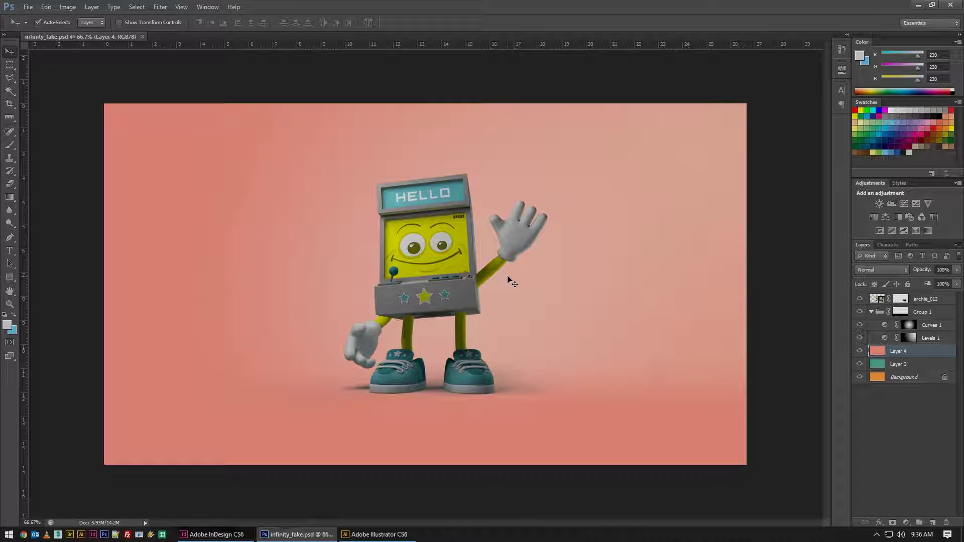
left_click(936, 369, "shift")
left_click_drag(936, 369, 945, 522)
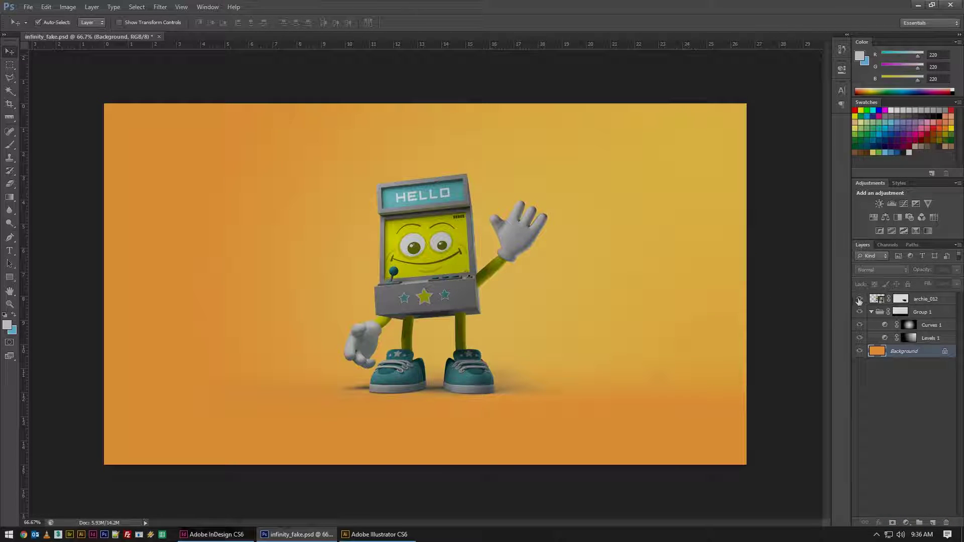
Hide Group 1's Curves and Levels lighting so the Background shows flat orange
left_click(879, 300)
left_click(860, 299)
left_click(859, 299)
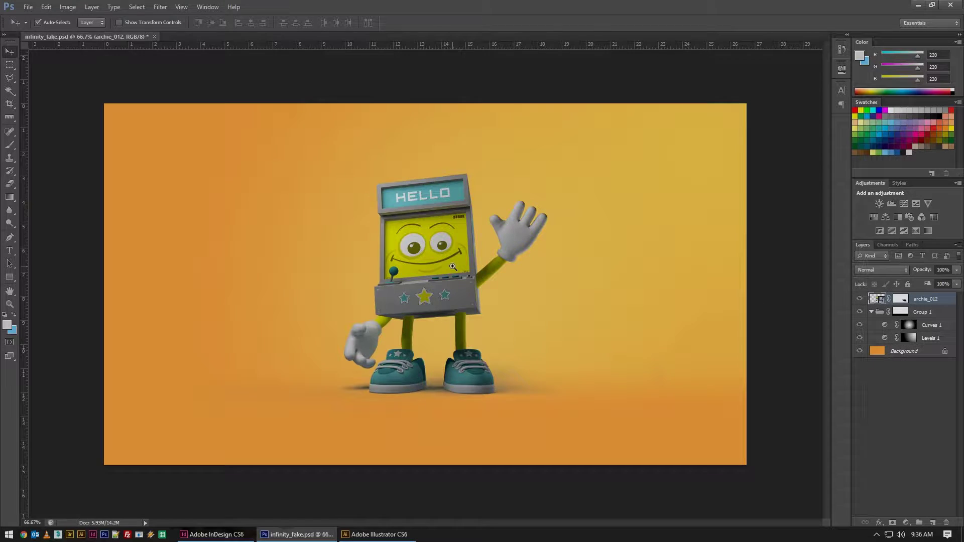
scroll(453, 266, "up", 2)
left_click(890, 348)
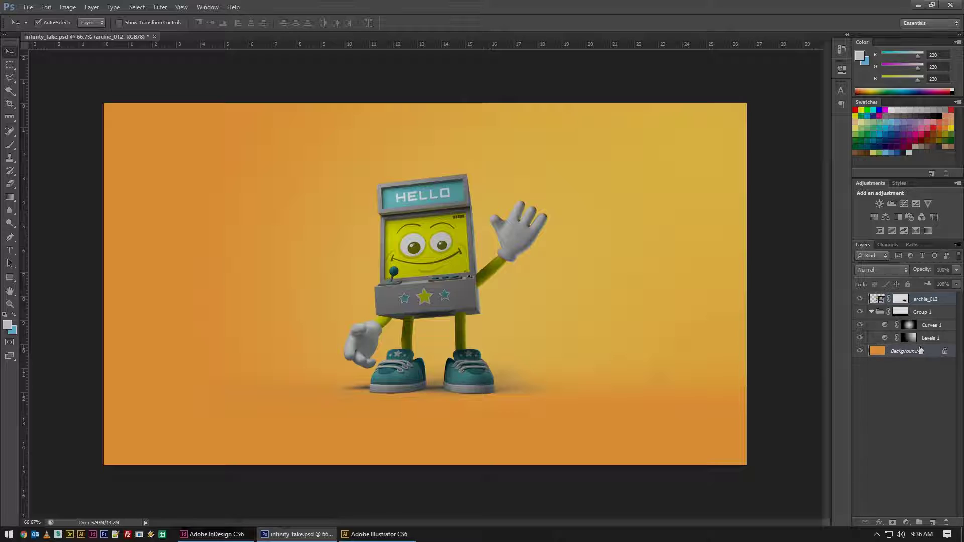
left_click(882, 315)
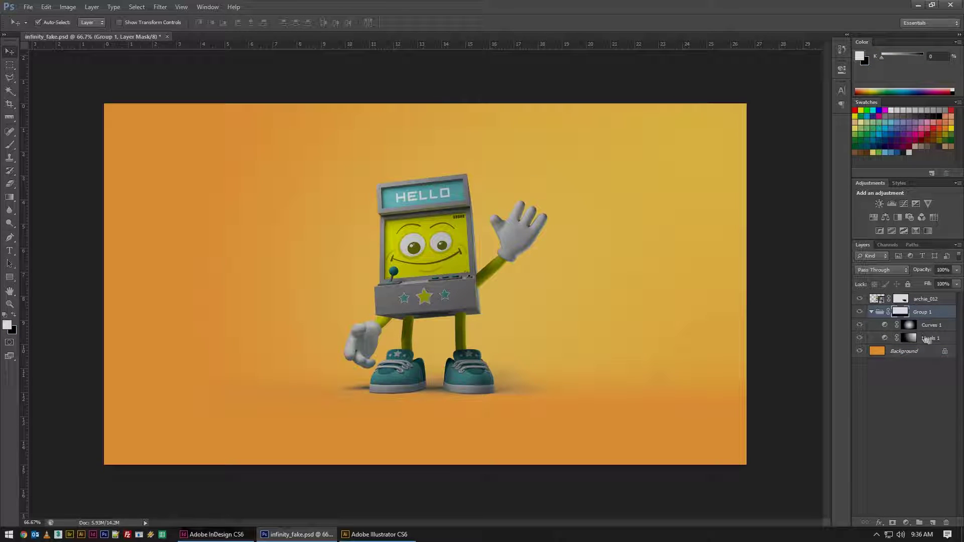
left_click(859, 312)
left_click(904, 351)
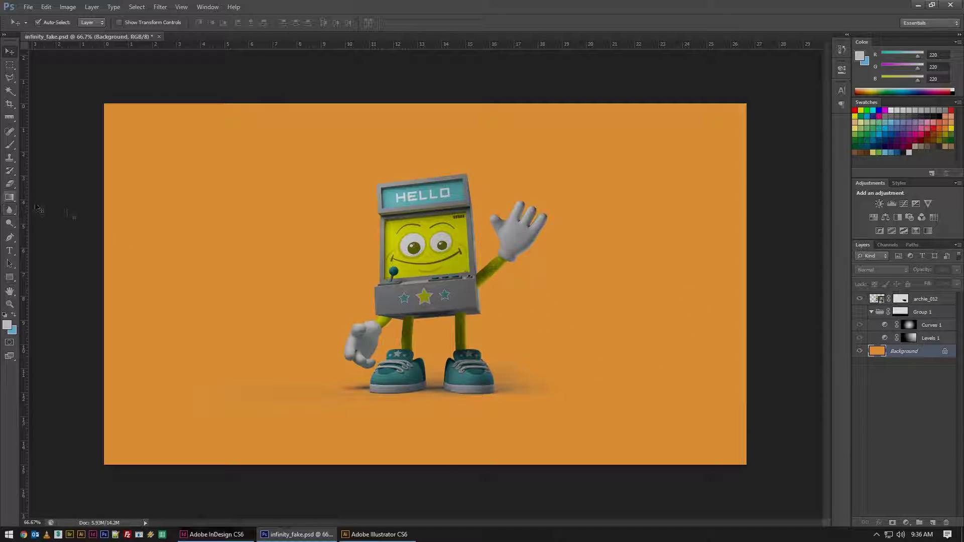
key("ctrl+l")
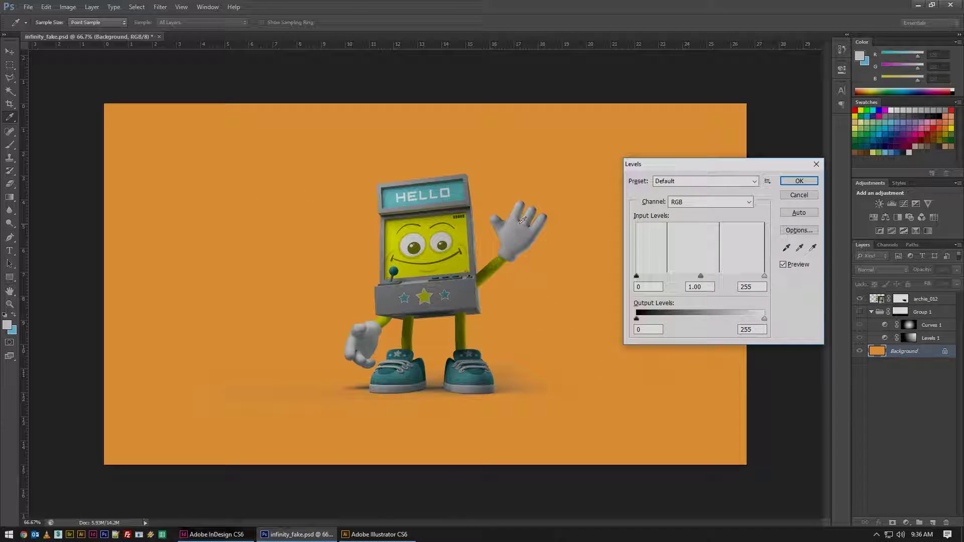
left_click_drag(764, 276, 726, 276)
left_click(804, 181)
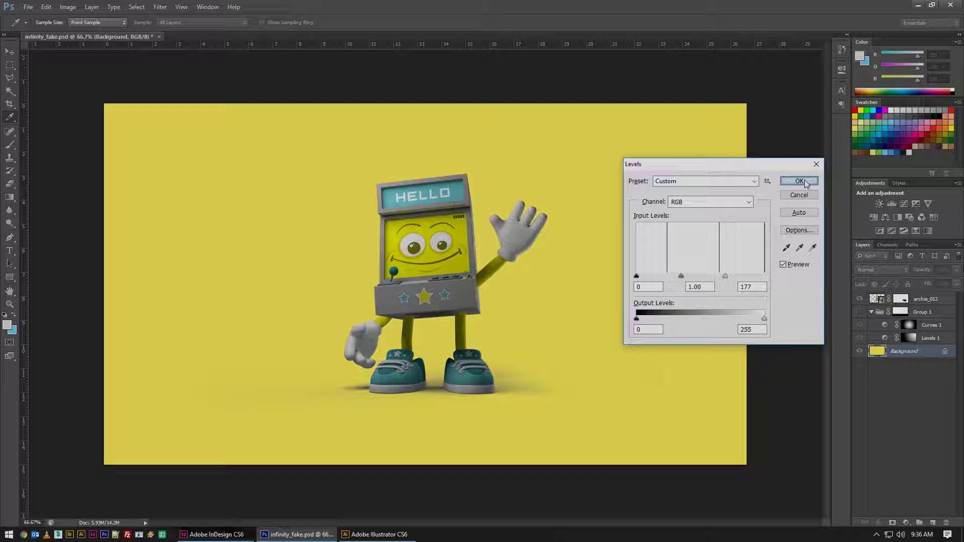
left_click(804, 182)
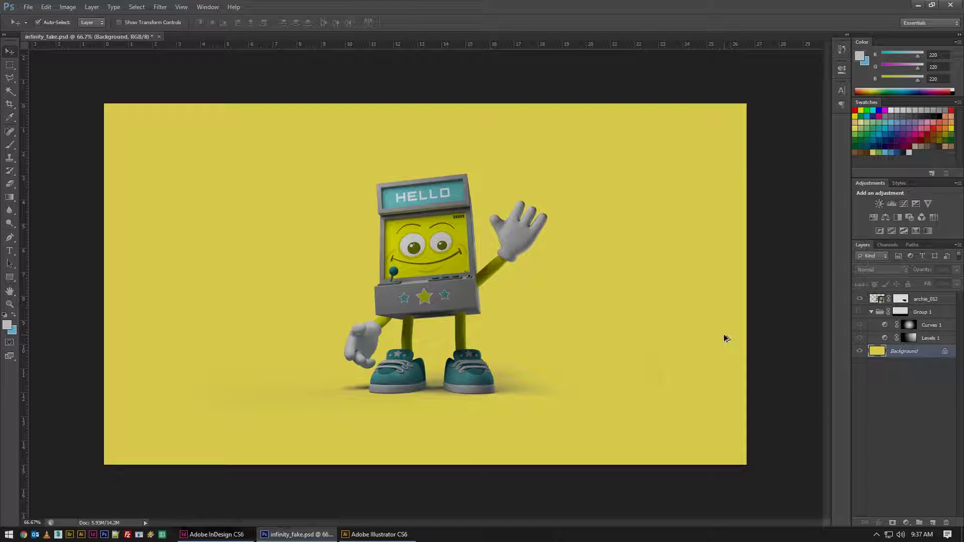
key("ctrl+z")
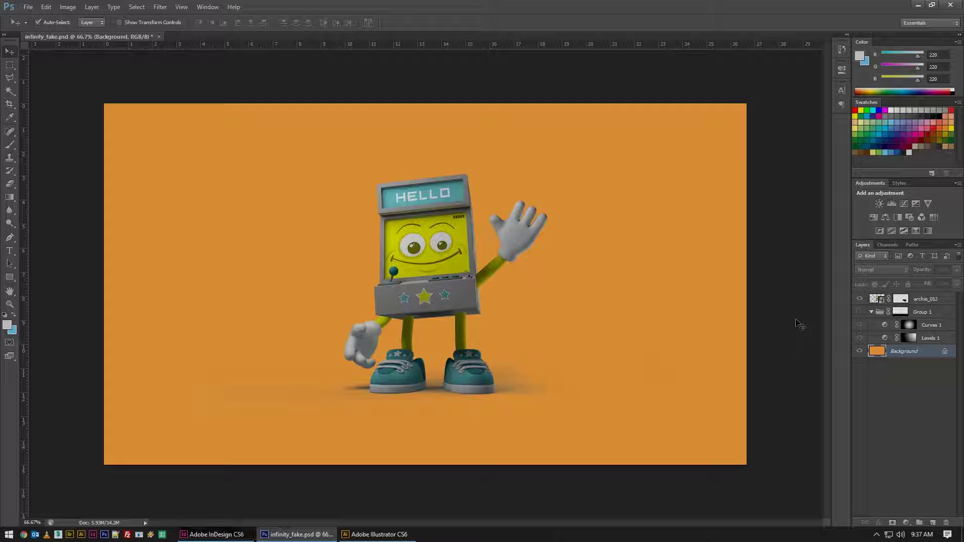
Show Group 1 again and delete its Levels 1 adjustment layer
left_click(859, 312)
left_click(906, 523)
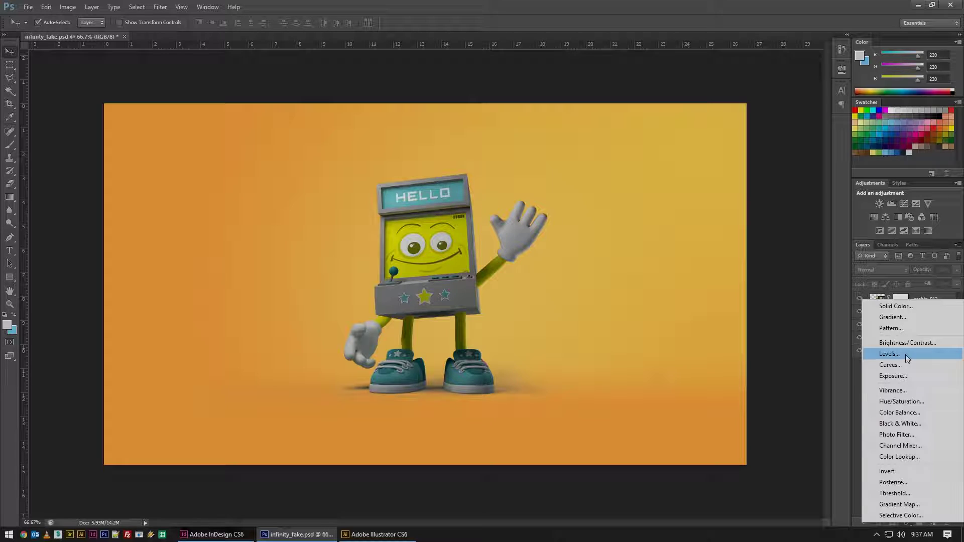
left_click(856, 383)
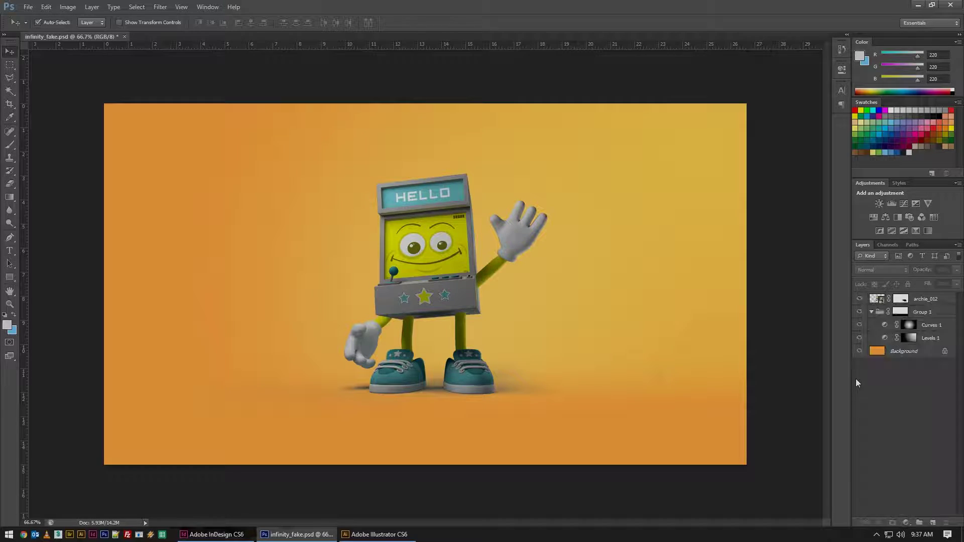
left_click_drag(908, 338, 945, 522)
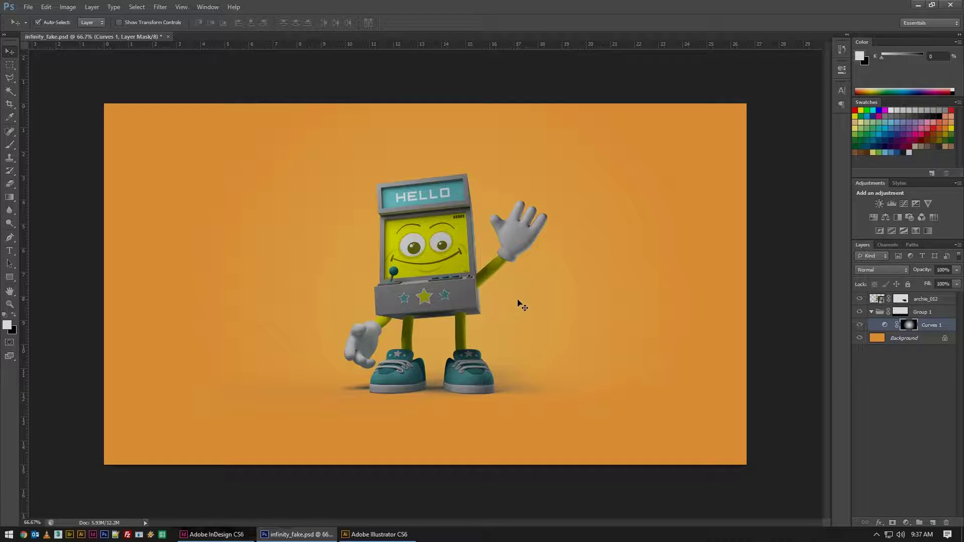
Draw a radial gradient on the Curves 1 mask and raise the RGB curve for a warm glow
key("g")
left_click_drag(472, 274, 742, 132)
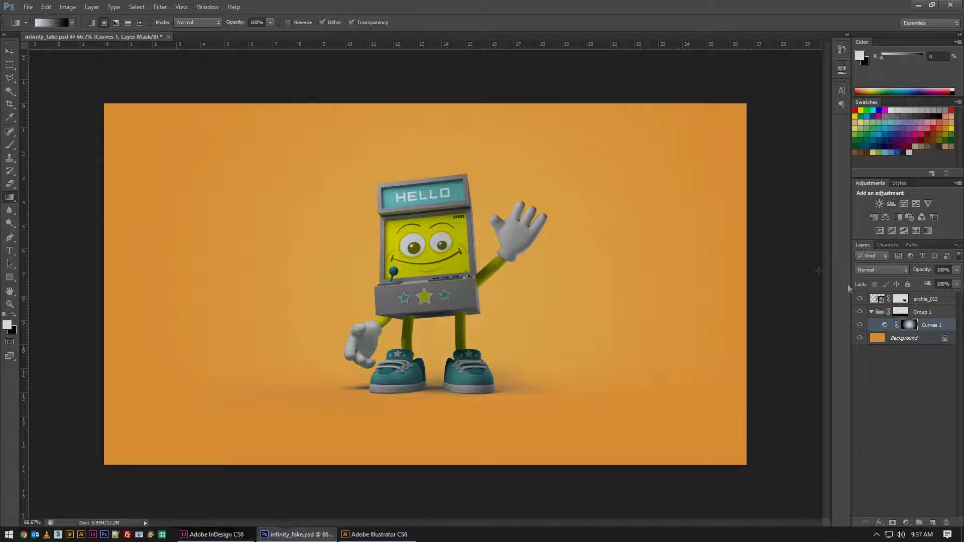
double_click(884, 325)
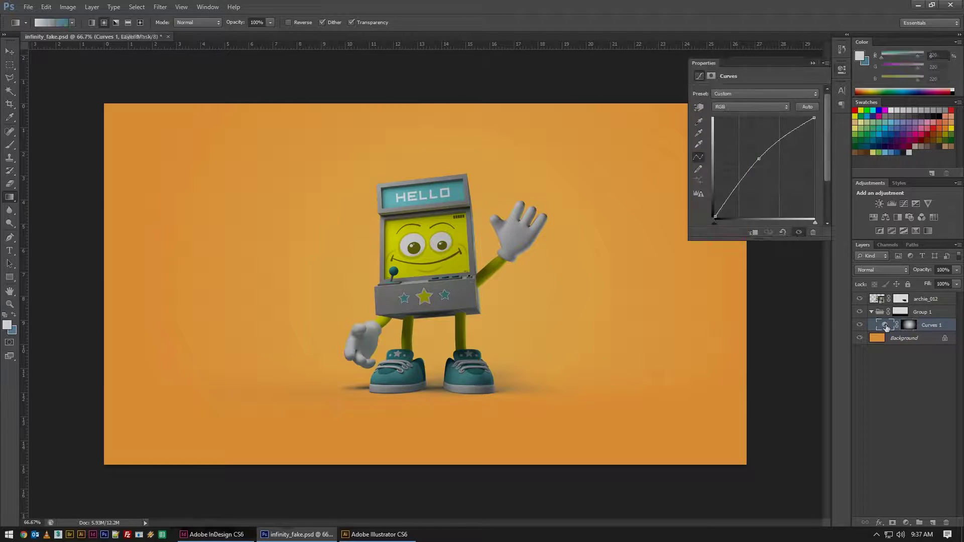
left_click_drag(771, 170, 745, 153)
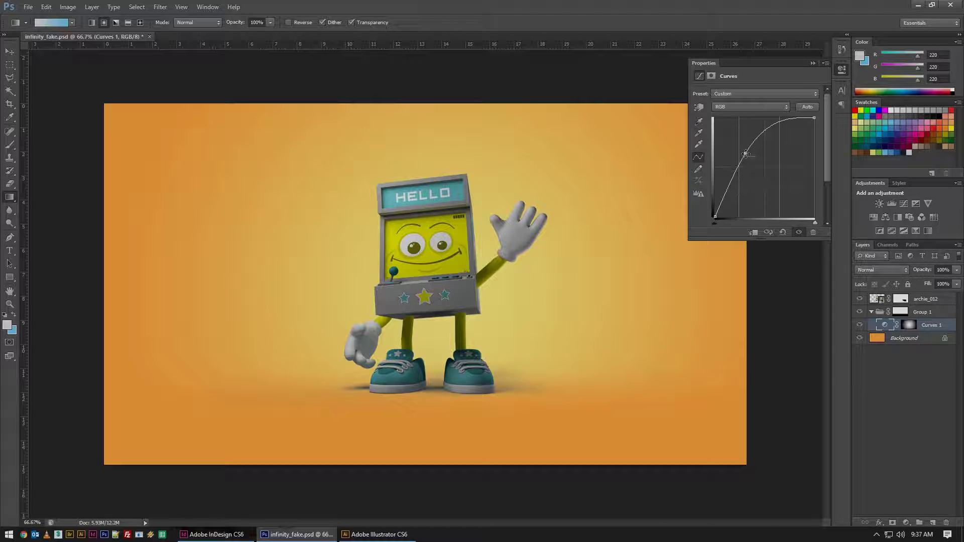
left_click(842, 70)
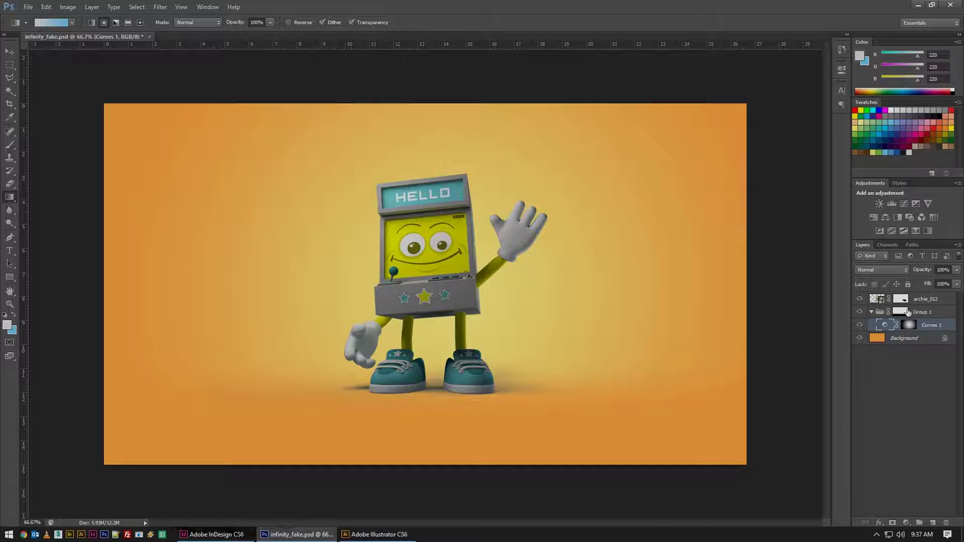
left_click(902, 340)
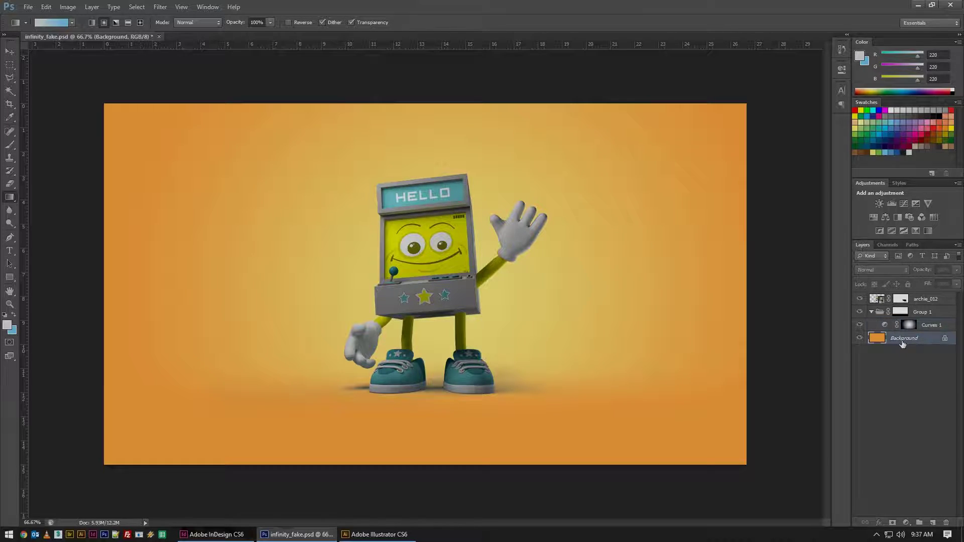
Fill the Background layer with light blue
left_click(892, 153)
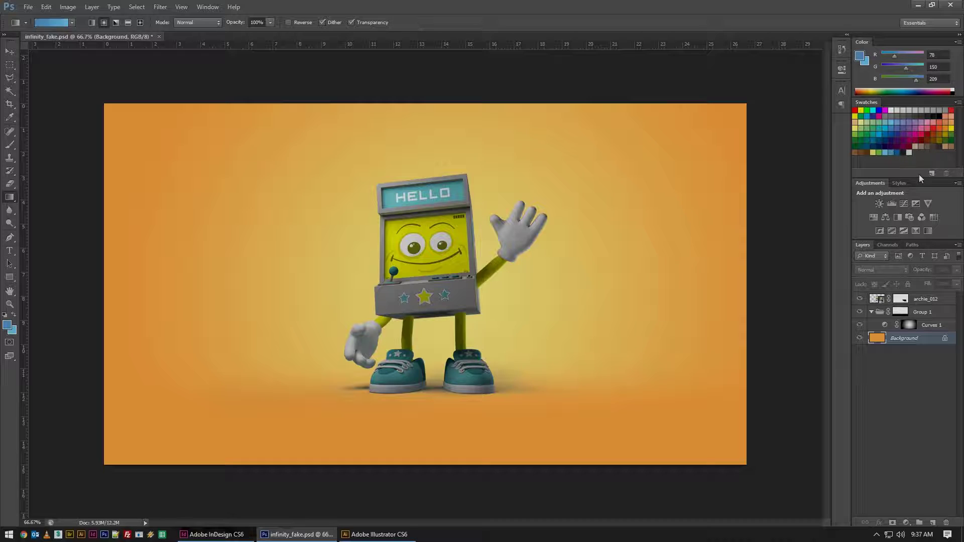
key("alt+BackSpace")
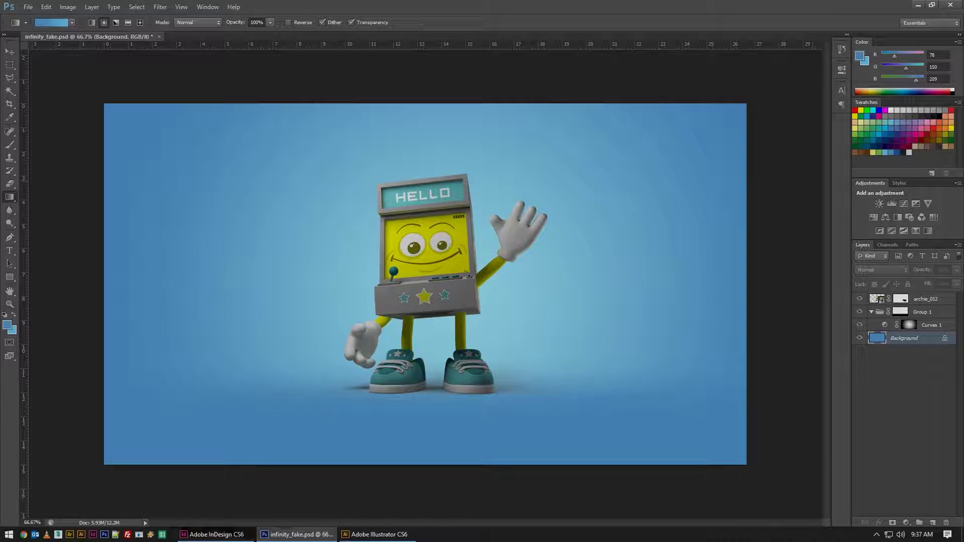
left_click(905, 315)
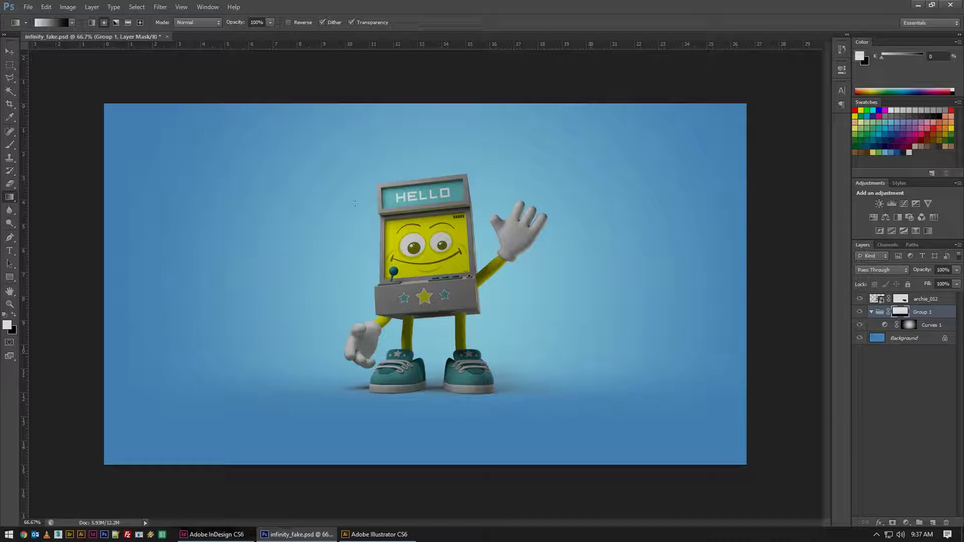
Move the archie_012 character toward the right of the frame
left_click(9, 51)
left_click_drag(431, 251, 559, 292)
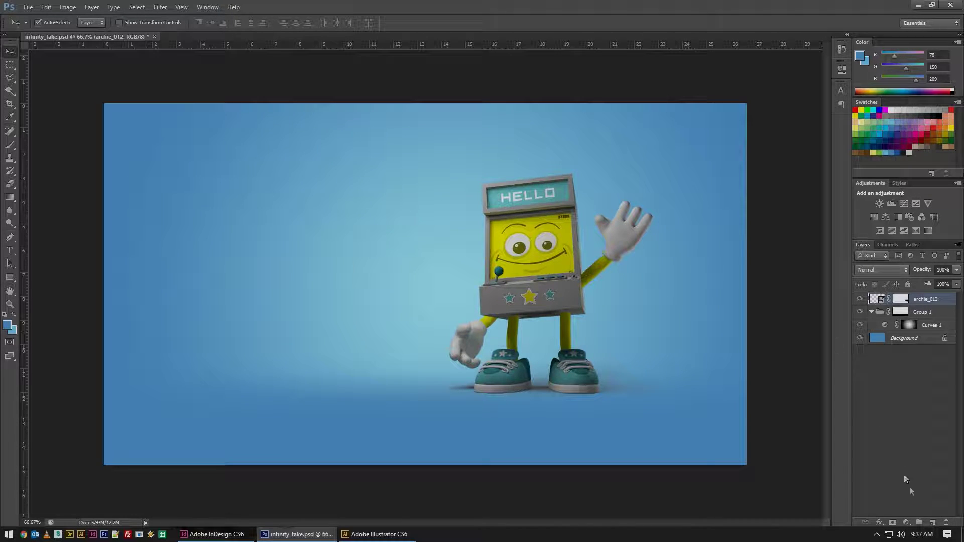
left_click(906, 523)
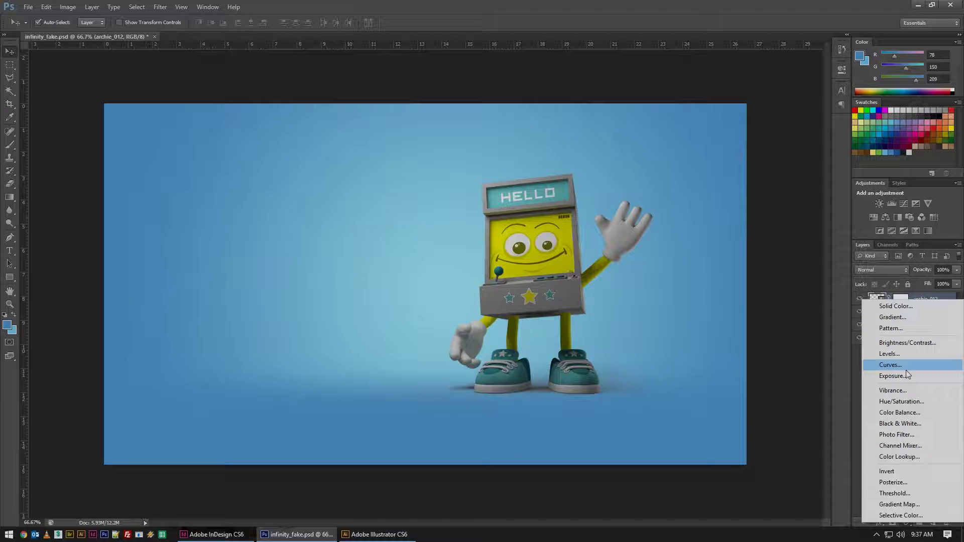
left_click(843, 467)
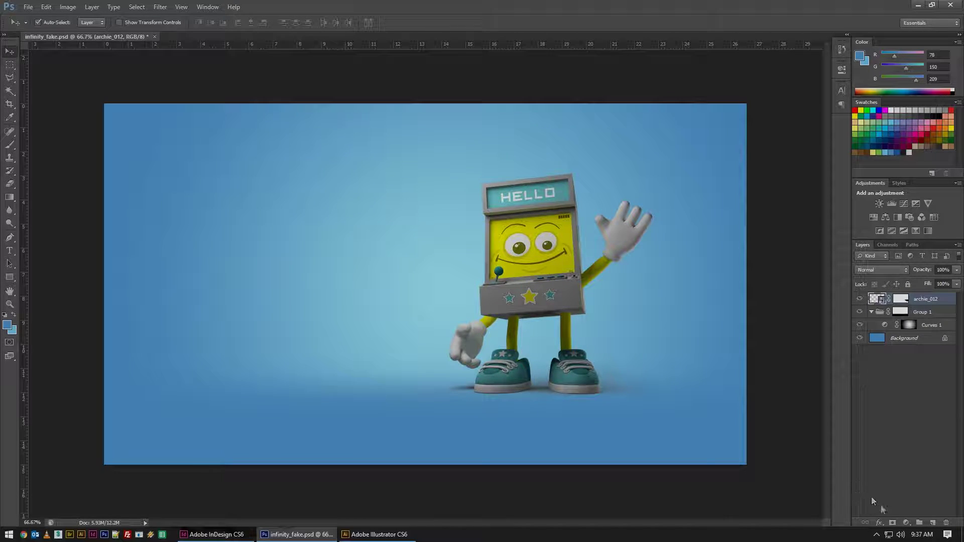
left_click(905, 523)
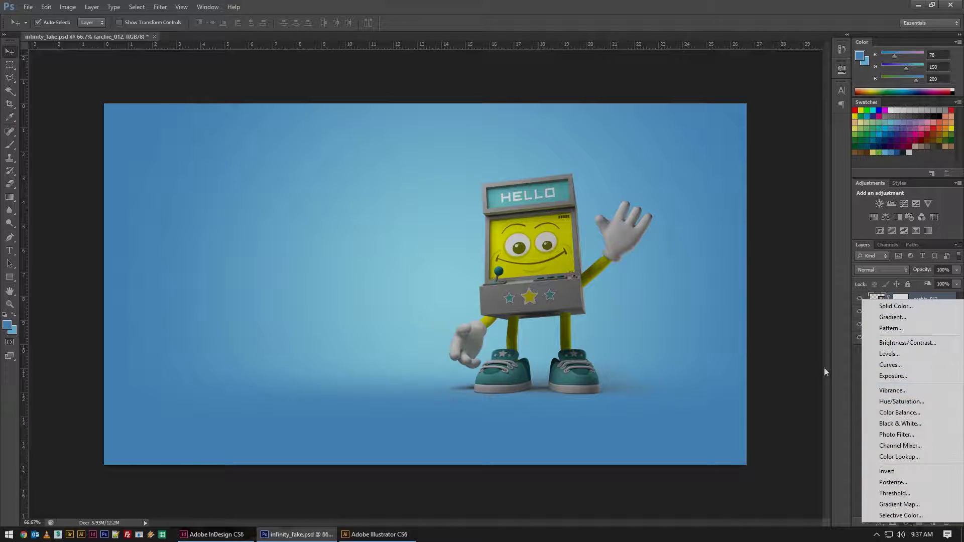
left_click(67, 7)
left_click(67, 7)
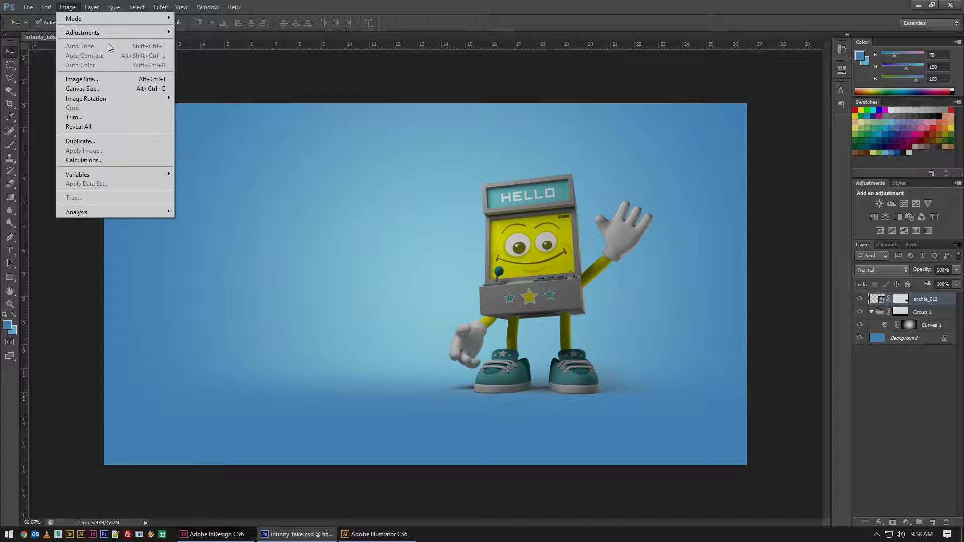
left_click(926, 308)
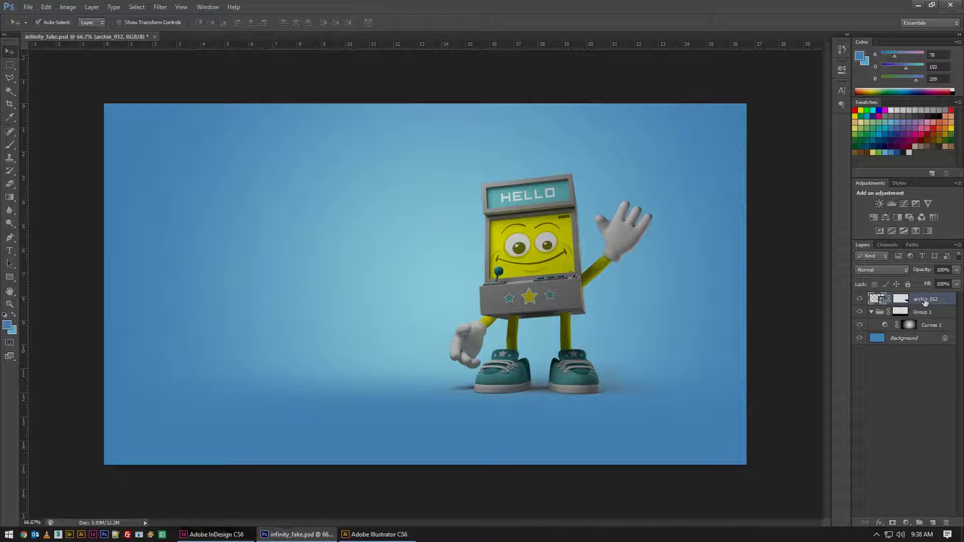
left_click(904, 301)
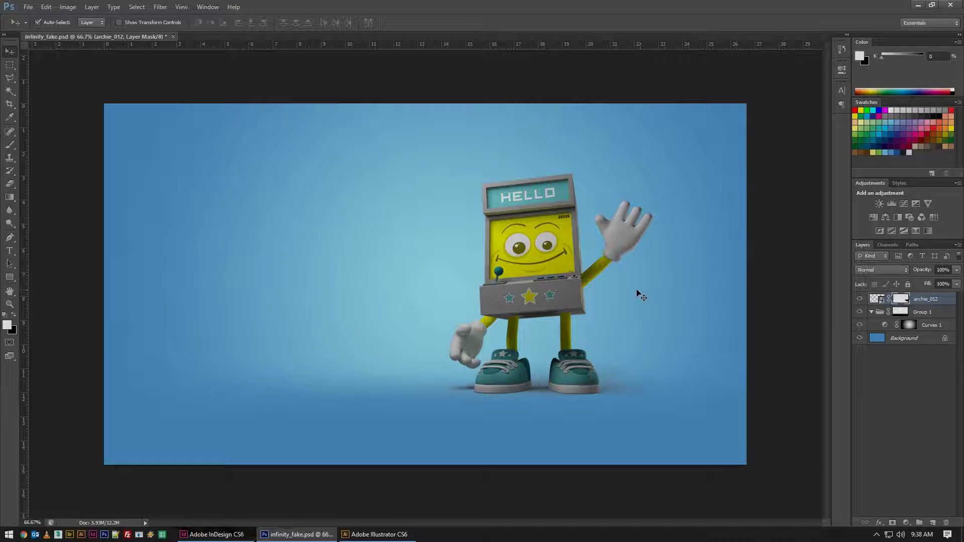
scroll(612, 266, "up", 3)
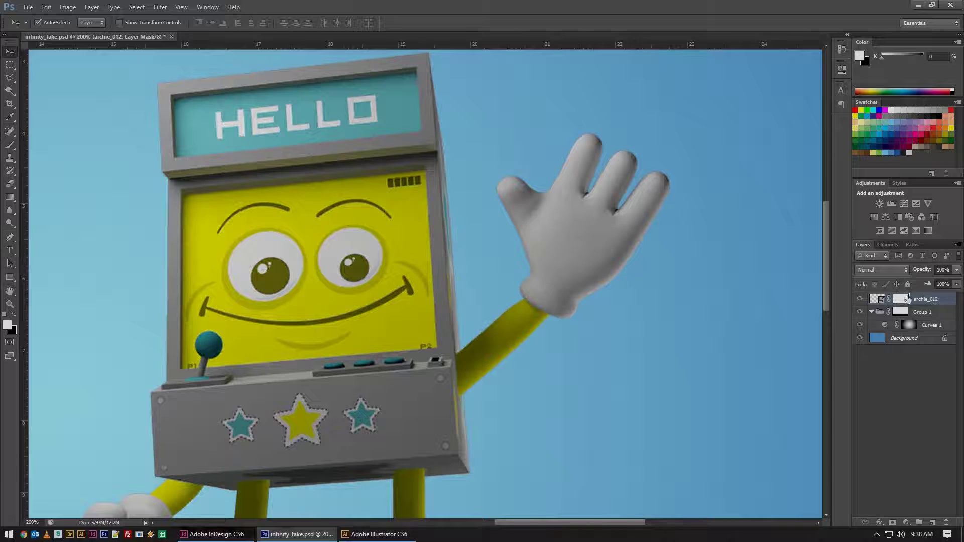
Replace archie_012's old layer mask with a fresh white mask
right_click(903, 300)
left_click(904, 321)
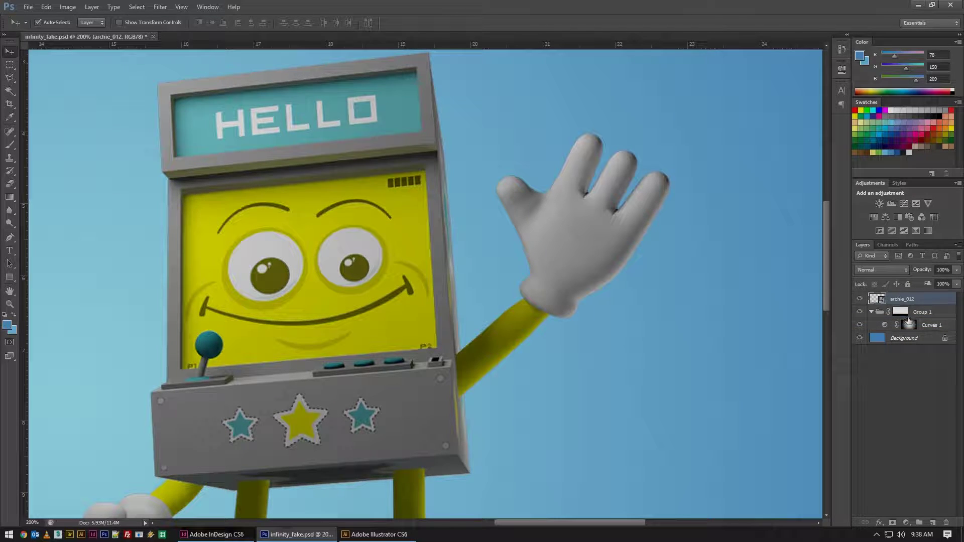
left_click(891, 523)
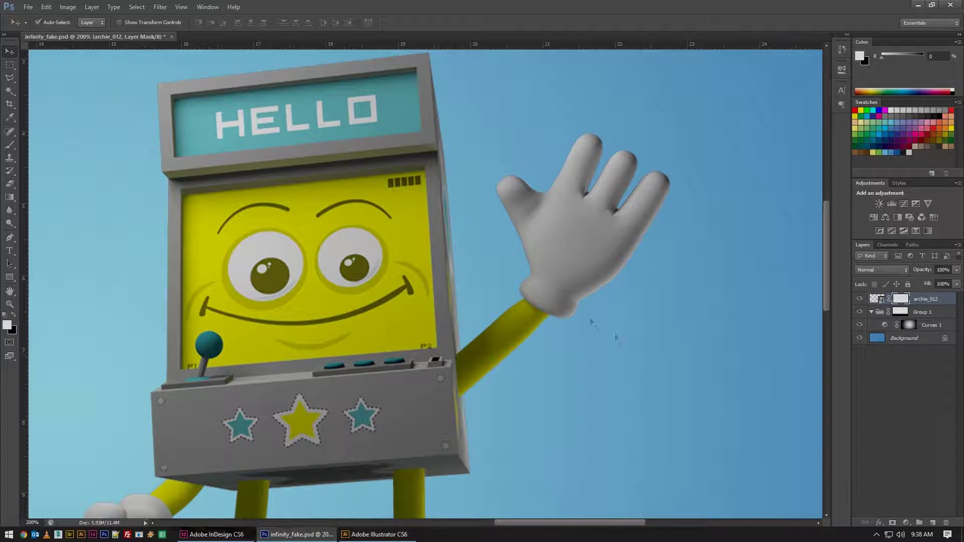
Paint black with a 42 px brush to mask out the raised hand's fingers and palm
key("b")
key("x")
left_click_drag(597, 251, 586, 166)
right_click(594, 207)
double_click(687, 221)
type("42")
key("Return")
mouse_move(585, 128)
left_mouse_down()
mouse_move(642, 275)
mouse_move(569, 177)
mouse_move(507, 187)
mouse_move(552, 311)
mouse_move(575, 321)
mouse_move(524, 341)
mouse_move(495, 318)
mouse_move(499, 362)
mouse_move(482, 372)
left_mouse_up()
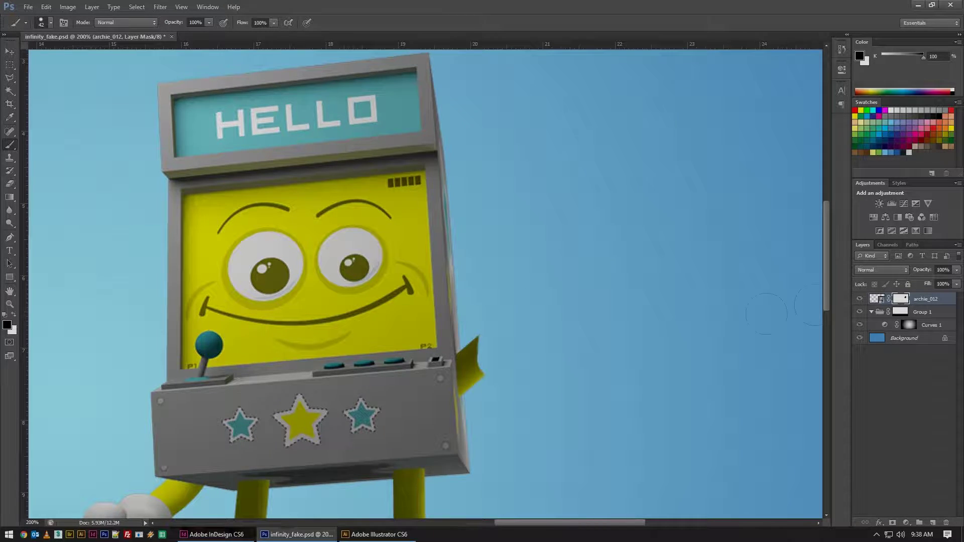
Check the mask on its own, then paint out the yellow arm stub beside the cabinet
left_click(902, 300, "alt")
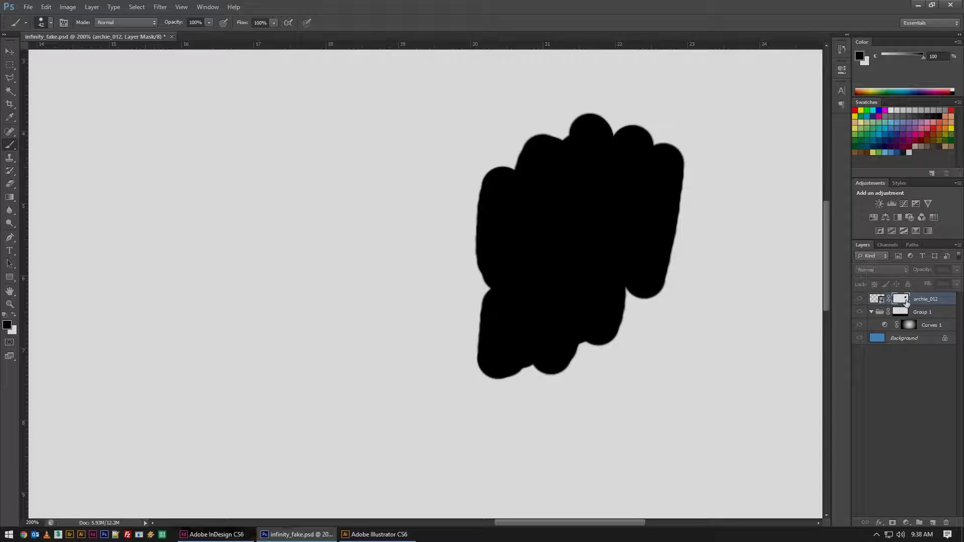
key("ctrl+minus")
key("ctrl+minus")
key("ctrl+minus")
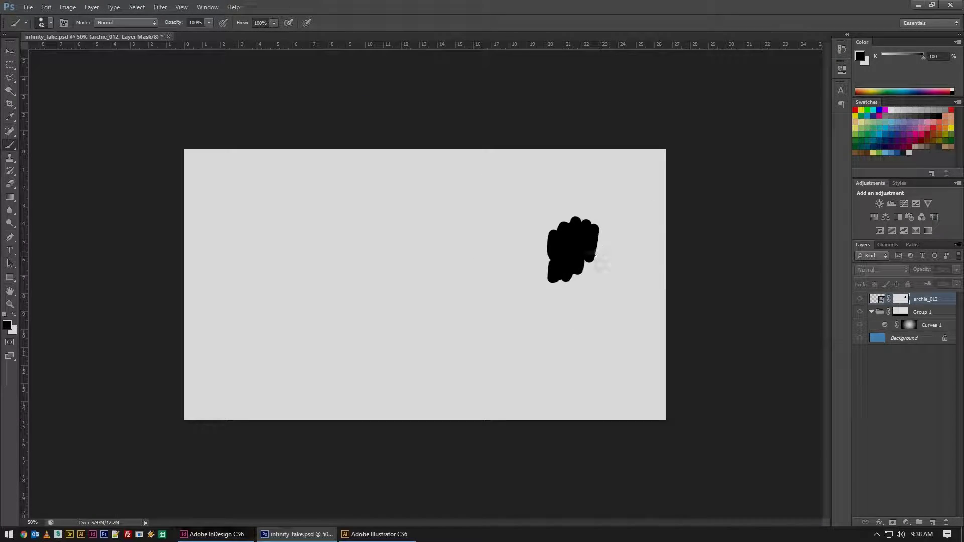
left_click(902, 300, "alt")
left_click(902, 300)
scroll(565, 266, "up", 6)
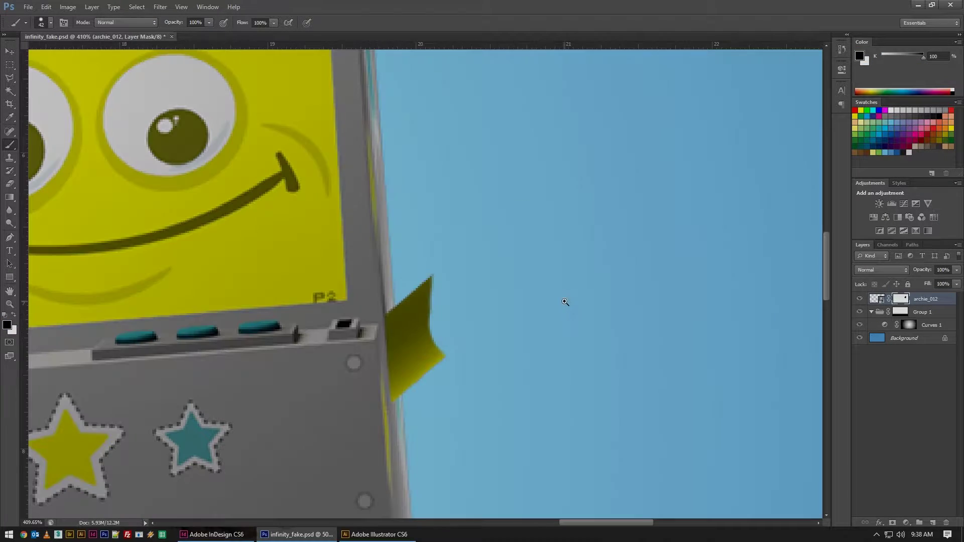
mouse_move(447, 289)
left_mouse_down()
mouse_move(445, 393)
mouse_move(437, 298)
left_mouse_up()
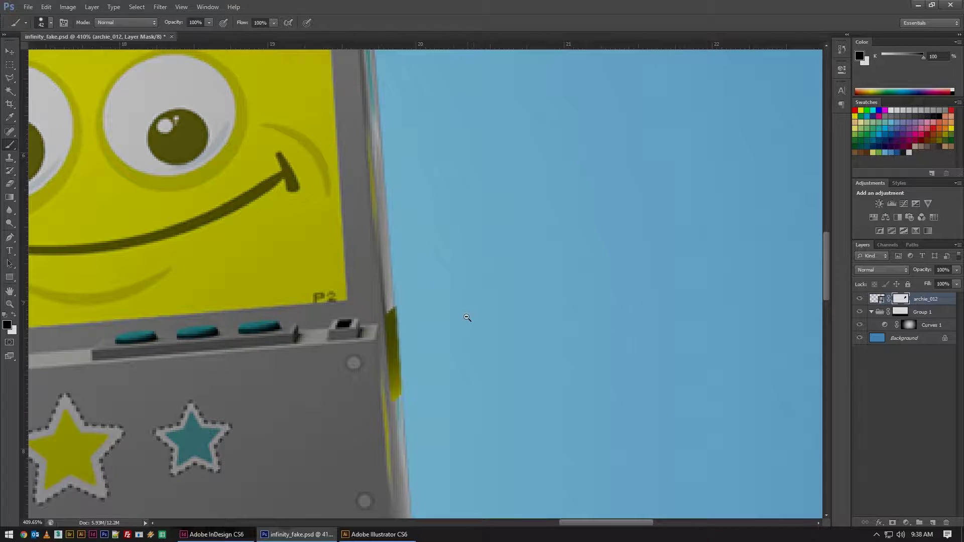
scroll(467, 317, "down", 2)
scroll(466, 317, "down", 3)
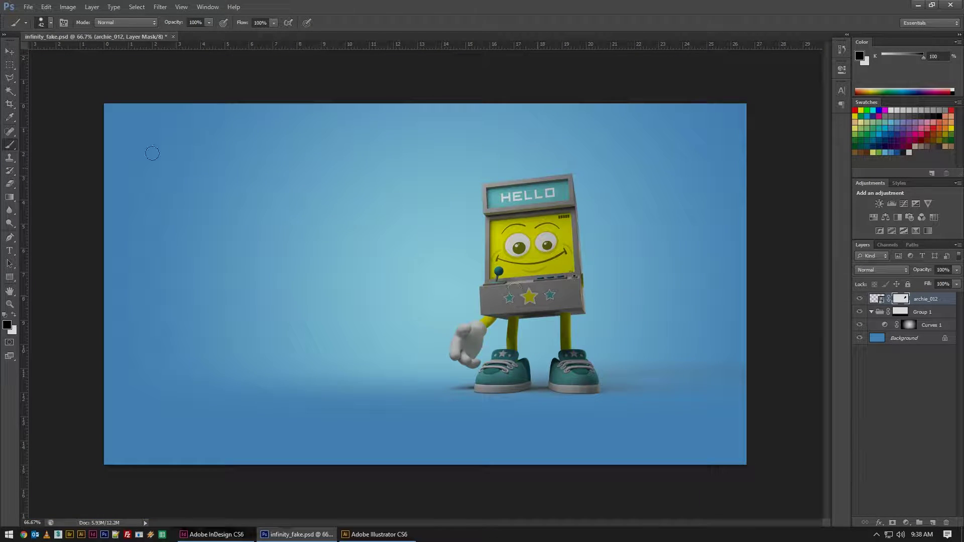
Drag the archie_012 character from the right side back to the centre of the frame
key("v")
left_click_drag(540, 275, 589, 275)
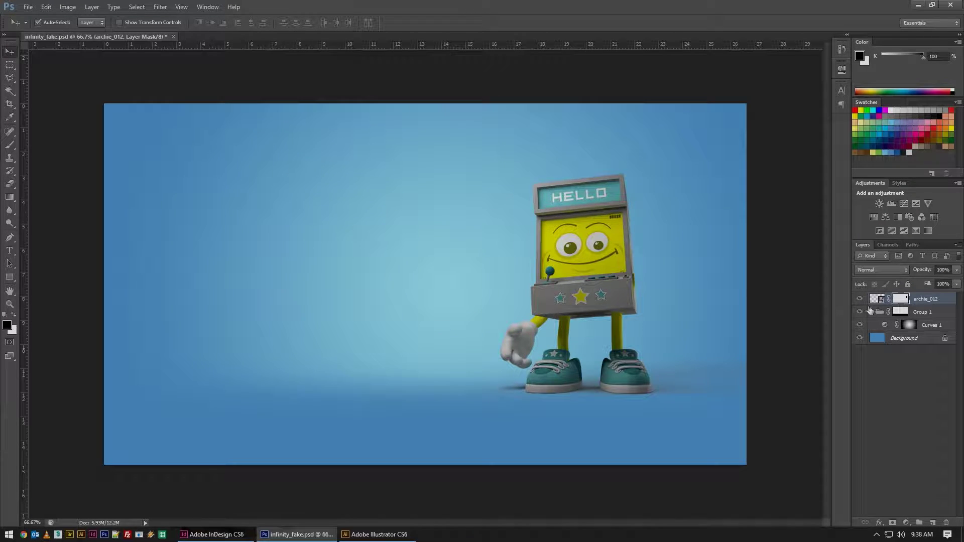
left_click_drag(621, 274, 601, 271)
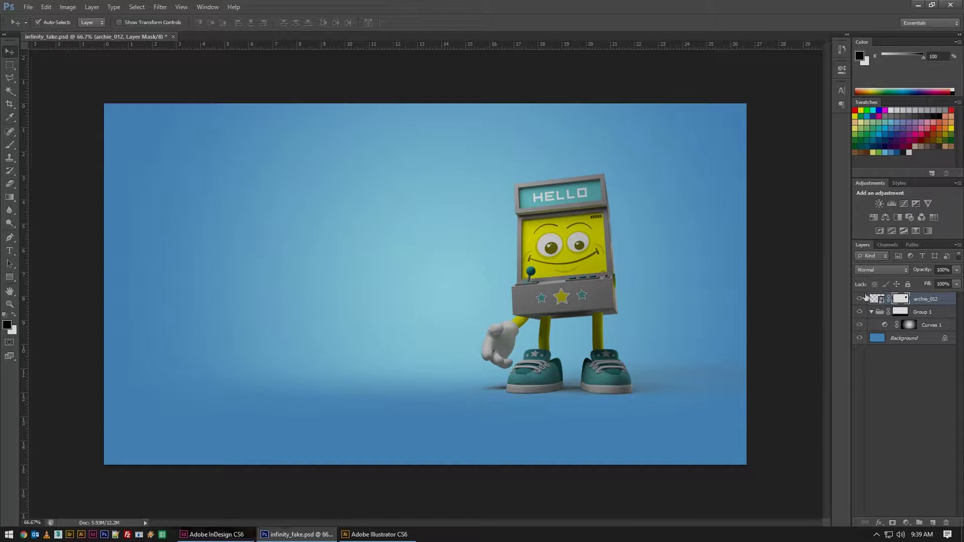
left_click_drag(572, 262, 478, 262)
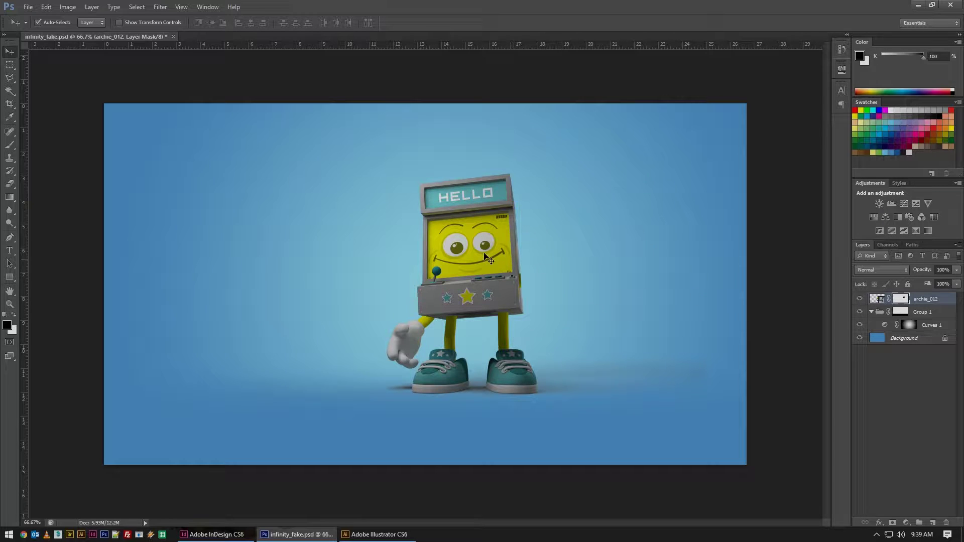
left_click(13, 186)
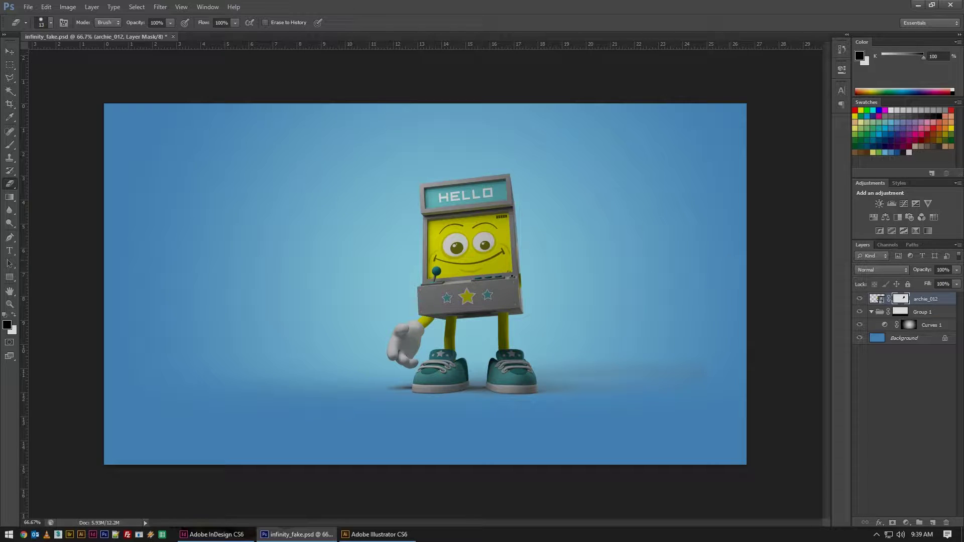
Delete archie_012's layer mask to bring back the waving arm, viewed at 100%
right_click(903, 301)
left_click(896, 324)
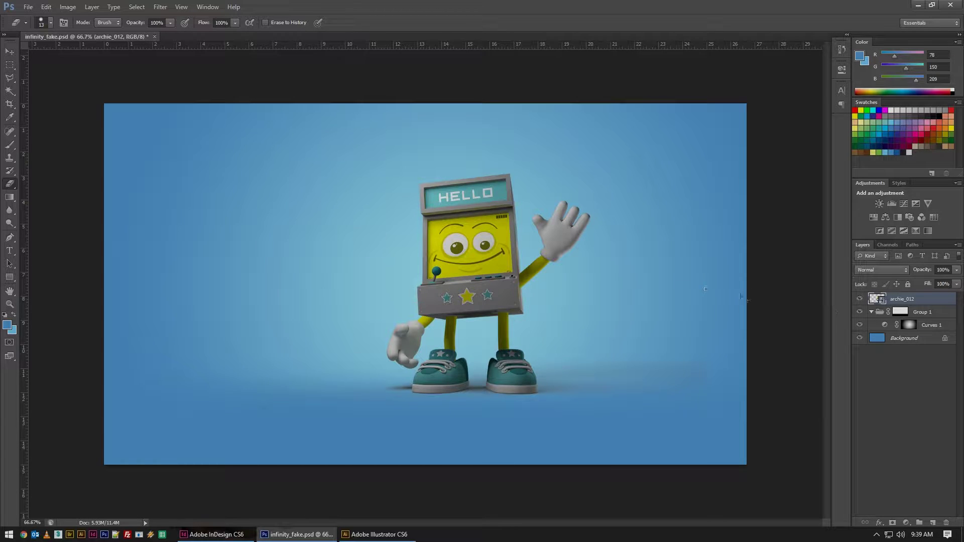
left_click(587, 271, "ctrl")
left_click_drag(524, 267, 535, 276)
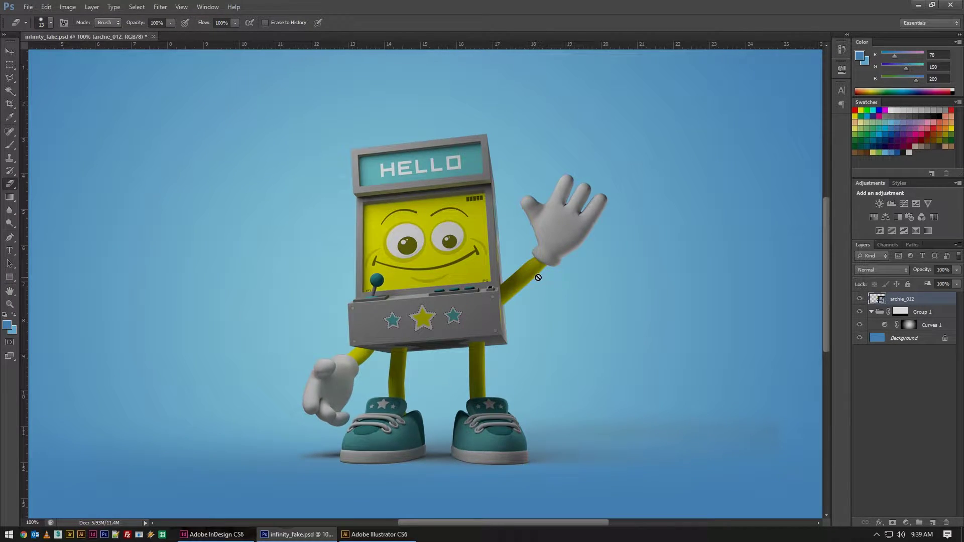
left_click(13, 188)
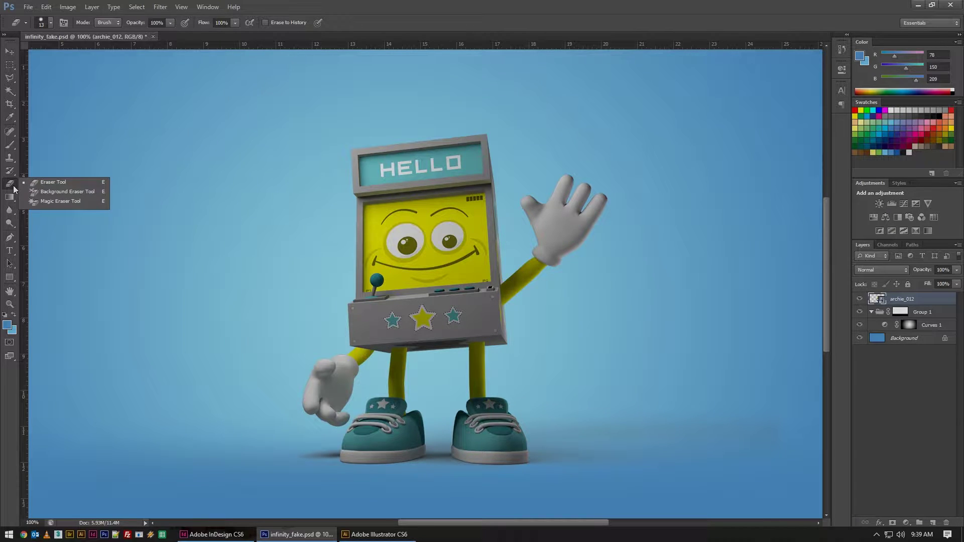
left_click(47, 185)
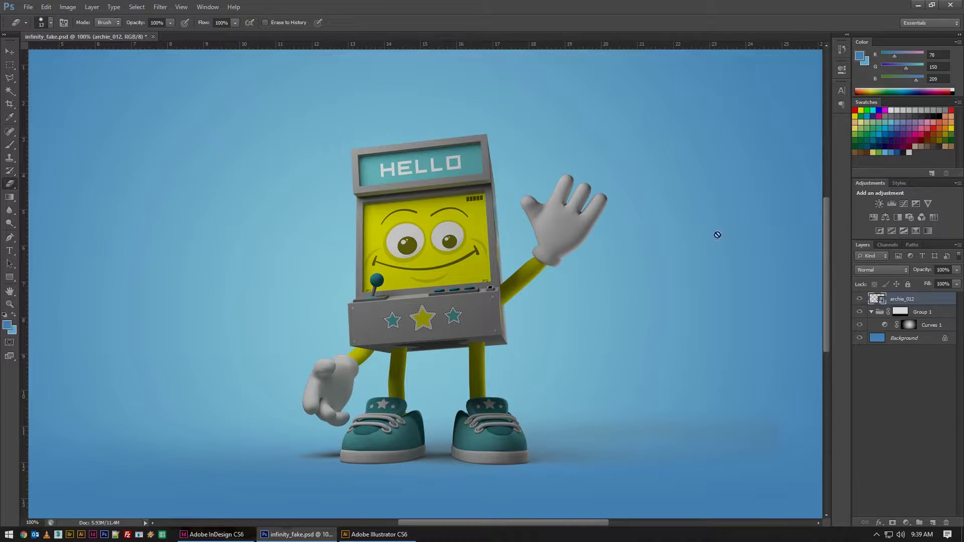
Add an empty white layer mask to the archie_012 layer
left_click(892, 523)
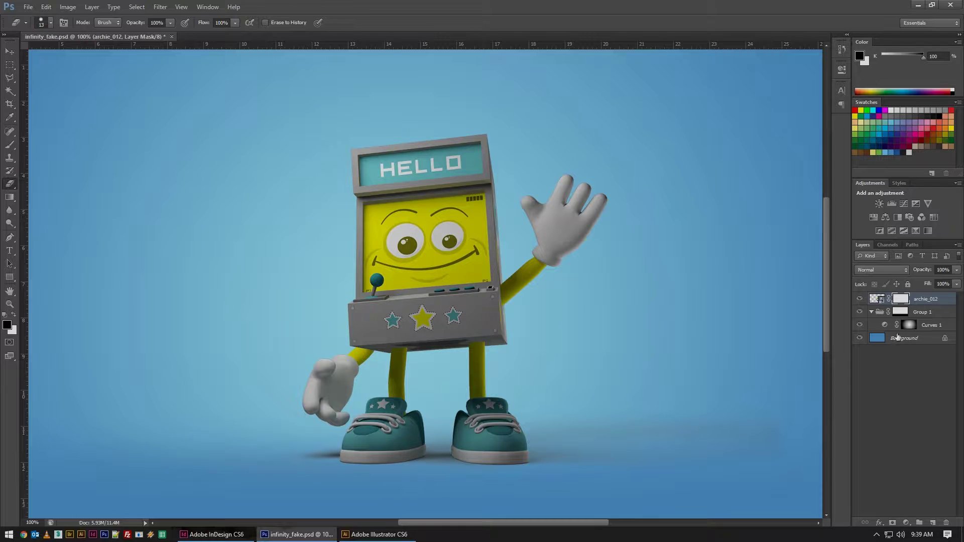
left_click(878, 299)
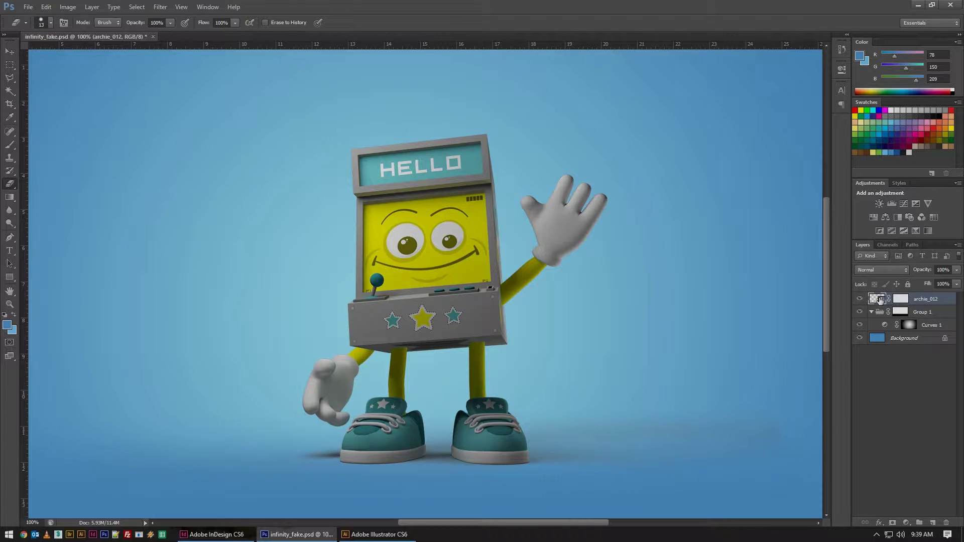
right_click(884, 300)
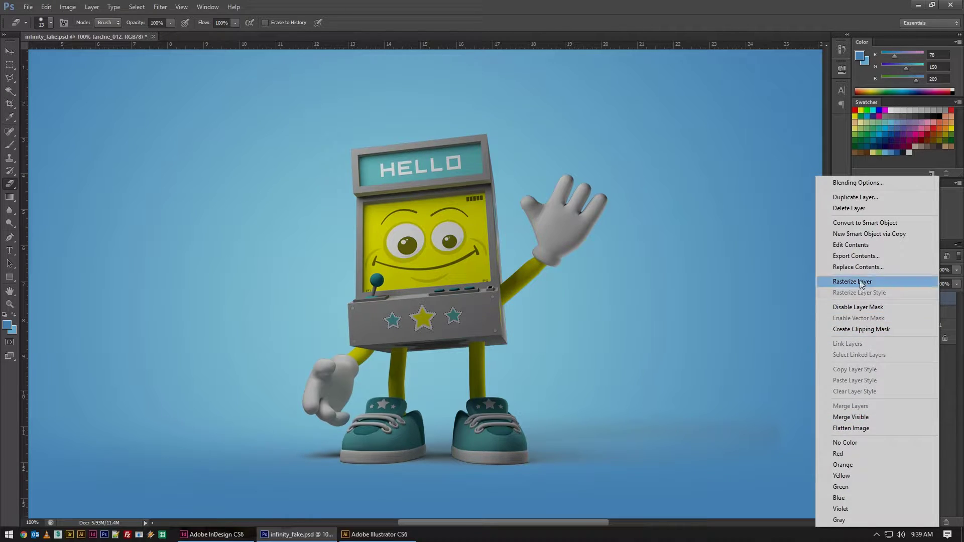
Rasterize archie_012 and brighten it with Levels, white point 197
left_click(896, 283)
key("ctrl+l")
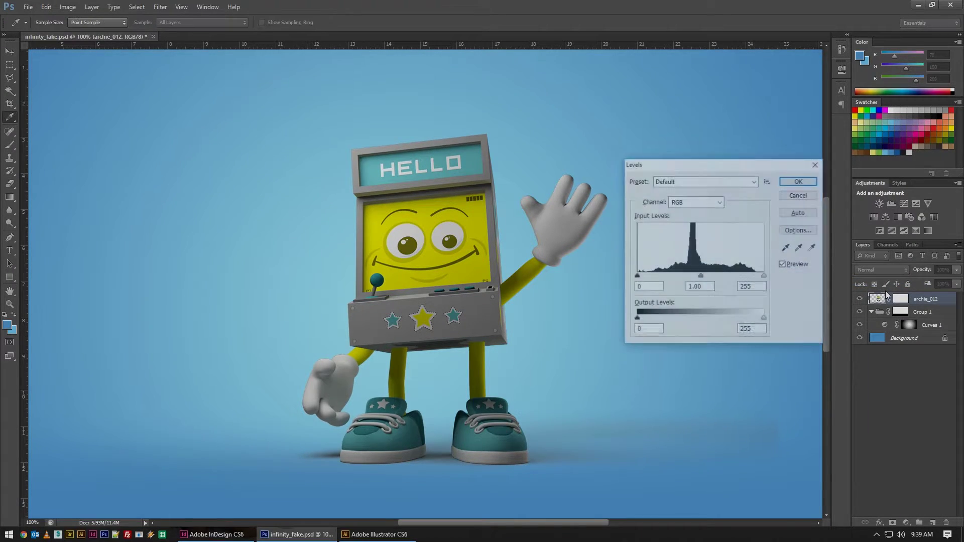
left_click_drag(764, 275, 709, 280)
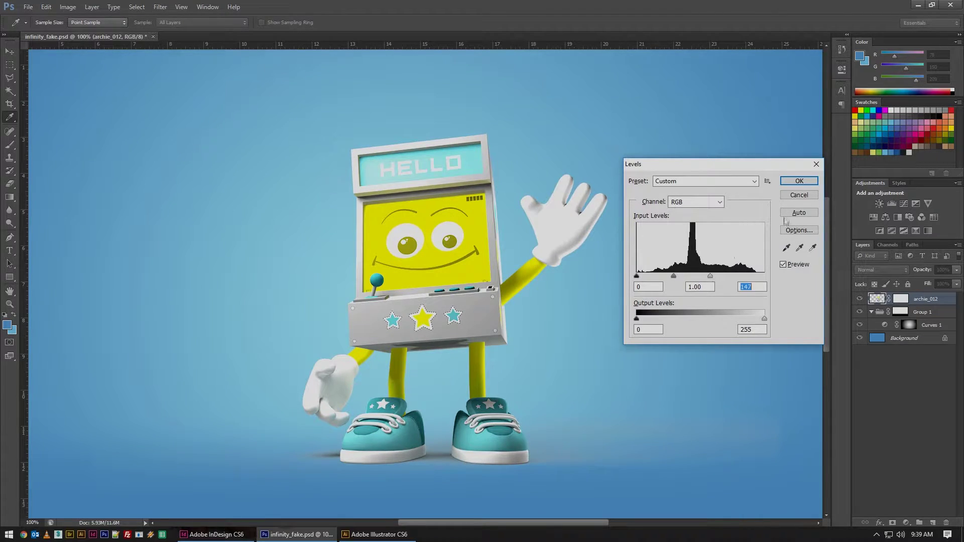
left_click(798, 181)
key("e")
Try a Levels black point of 60, cancel it, and undo the earlier brightening
key("ctrl+l")
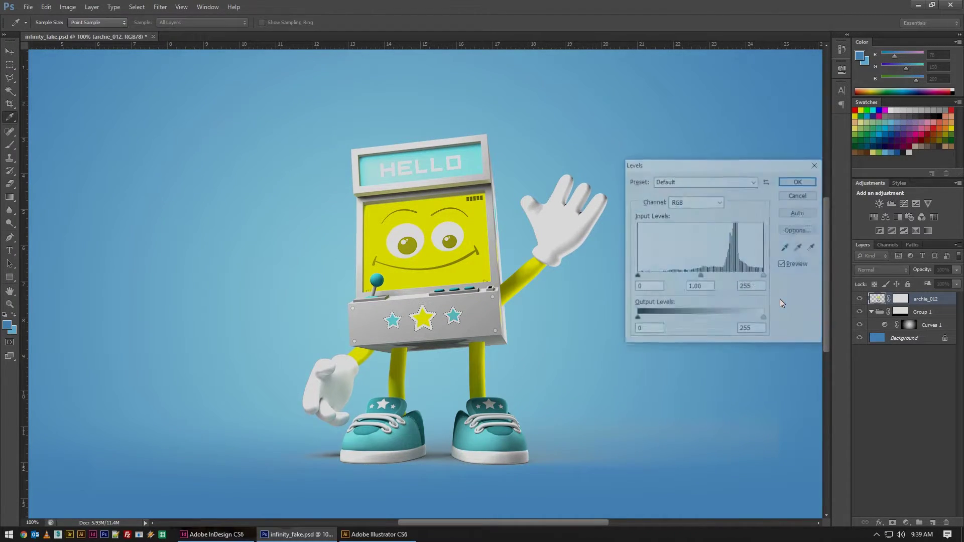
left_click_drag(637, 275, 713, 277)
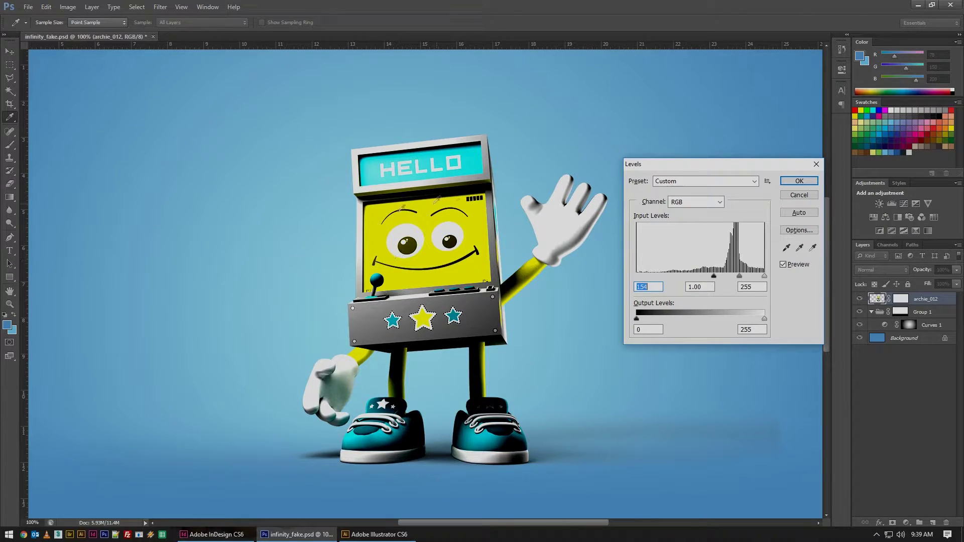
left_click(799, 195)
key("e")
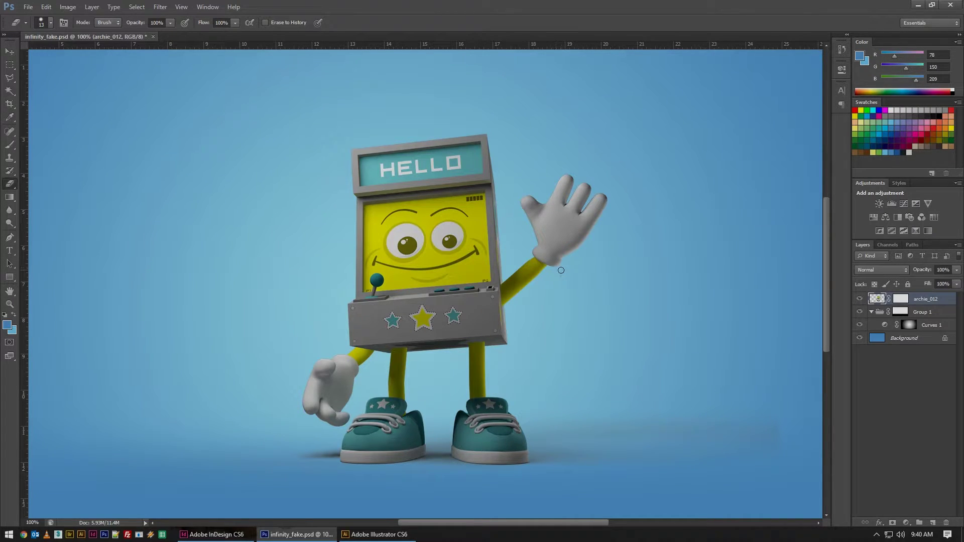
left_click(841, 50)
Zoom out and nudge the character slightly right of centre
key("ctrl+minus")
key("ctrl+minus")
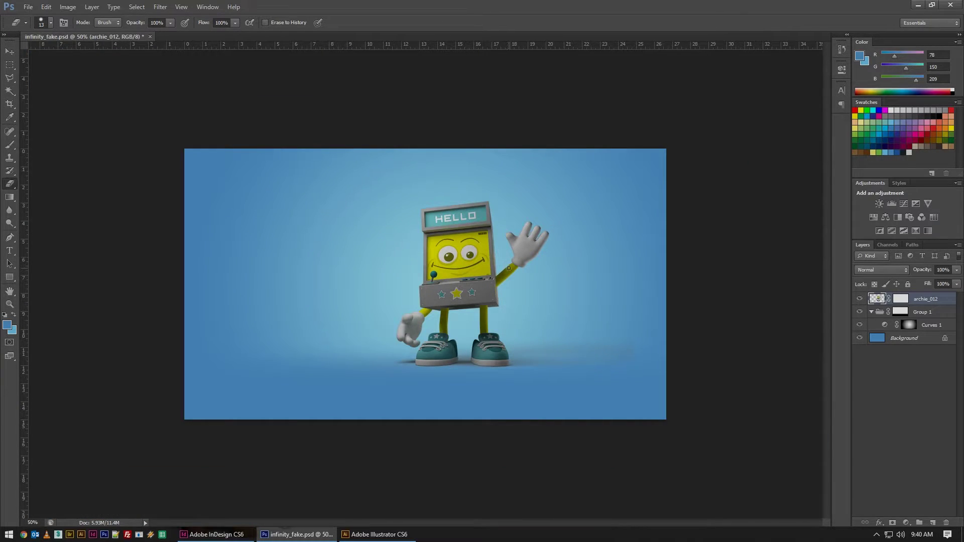
key("v")
mouse_move(468, 257)
left_mouse_down()
mouse_move(414, 257)
mouse_move(499, 261)
left_mouse_up()
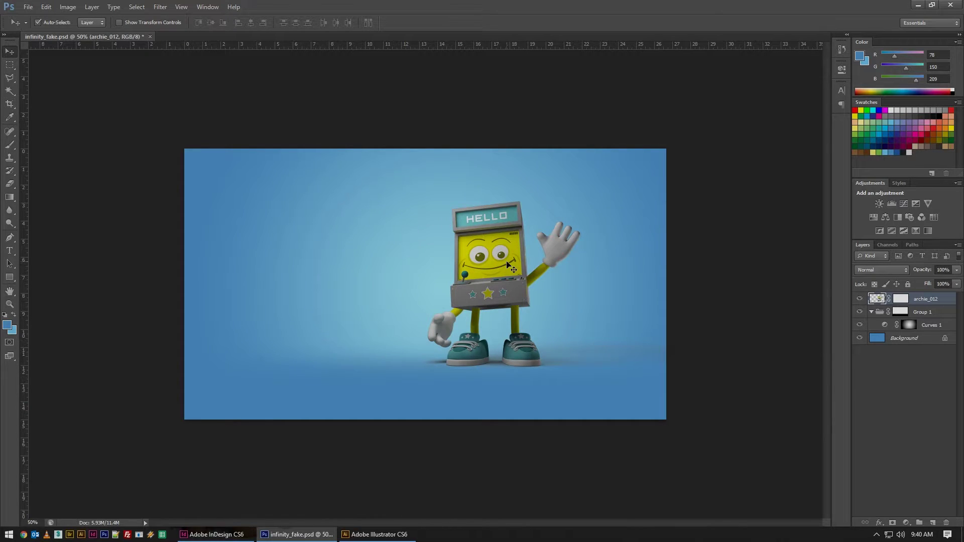
Keep the document open and bring up the Curves 1 adjustment settings
key("ctrl+w")
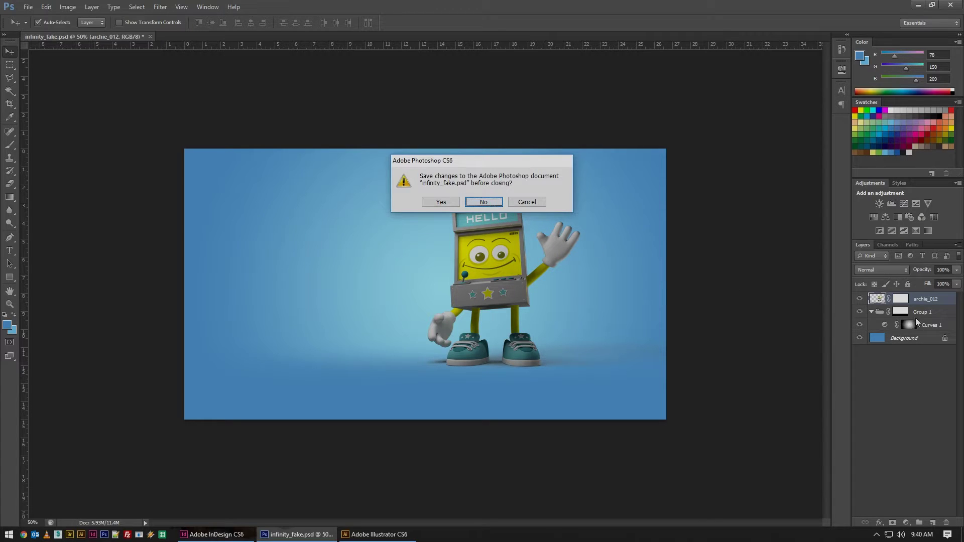
left_click(511, 201)
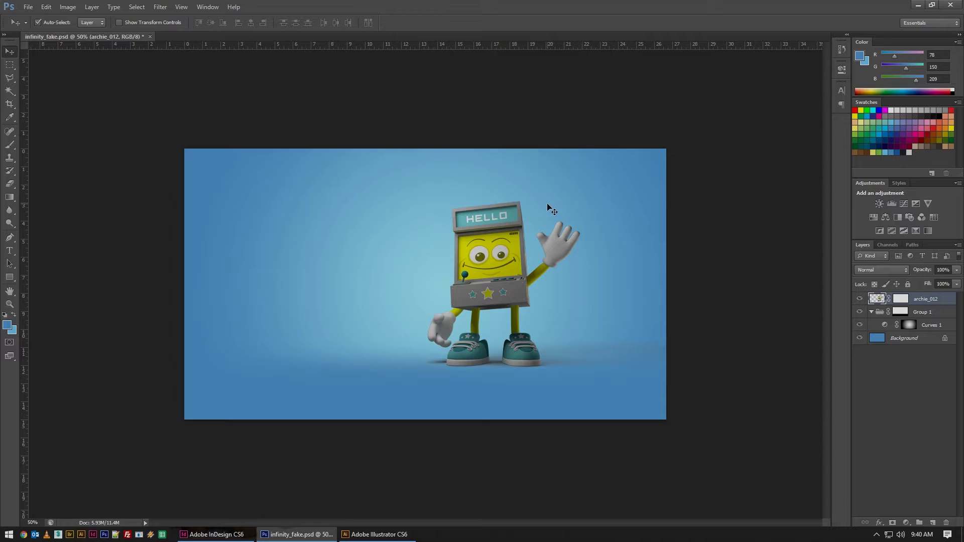
double_click(886, 326)
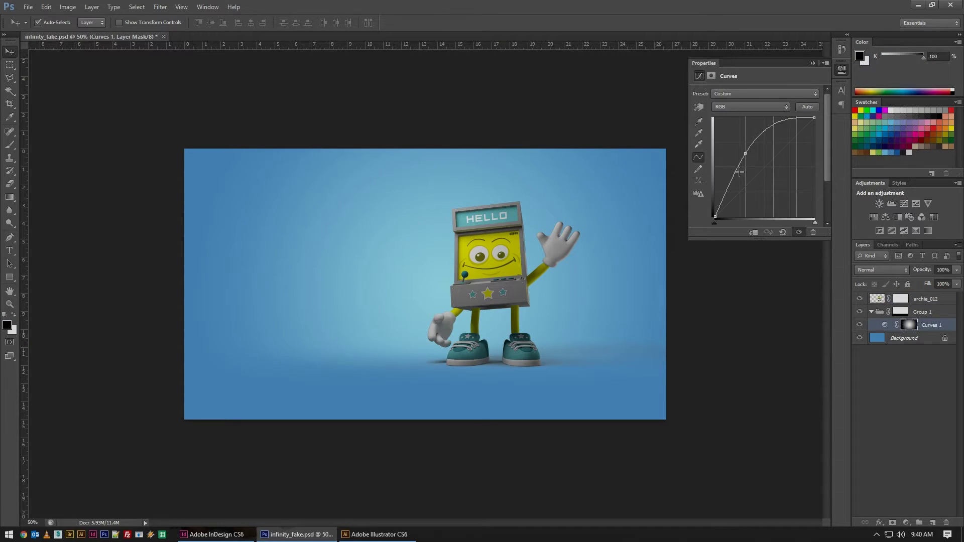